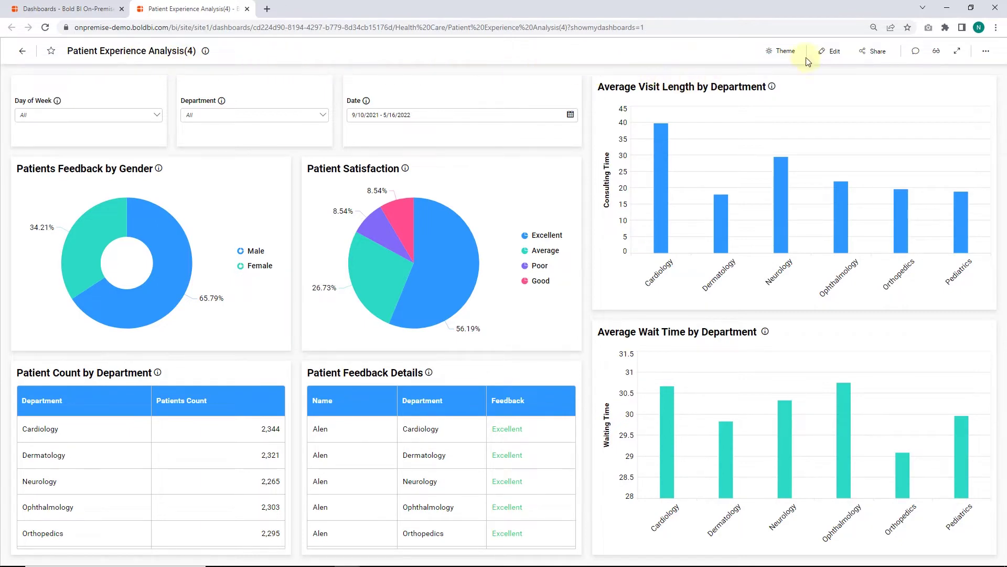
Place and enlarge a second grid, assigning Name, Department and Customer FeedBack columns
click(832, 51)
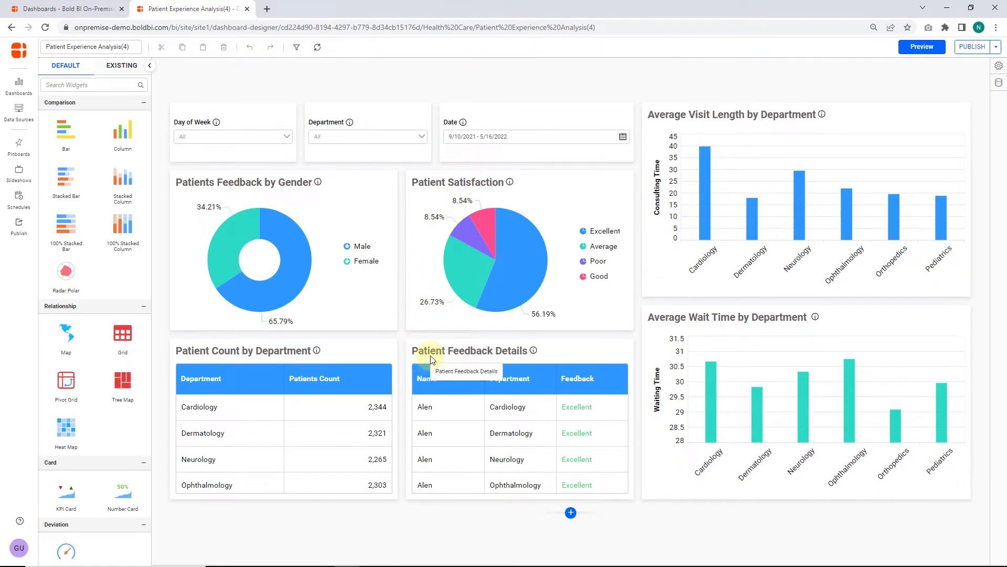
scroll(431, 359, down, 5)
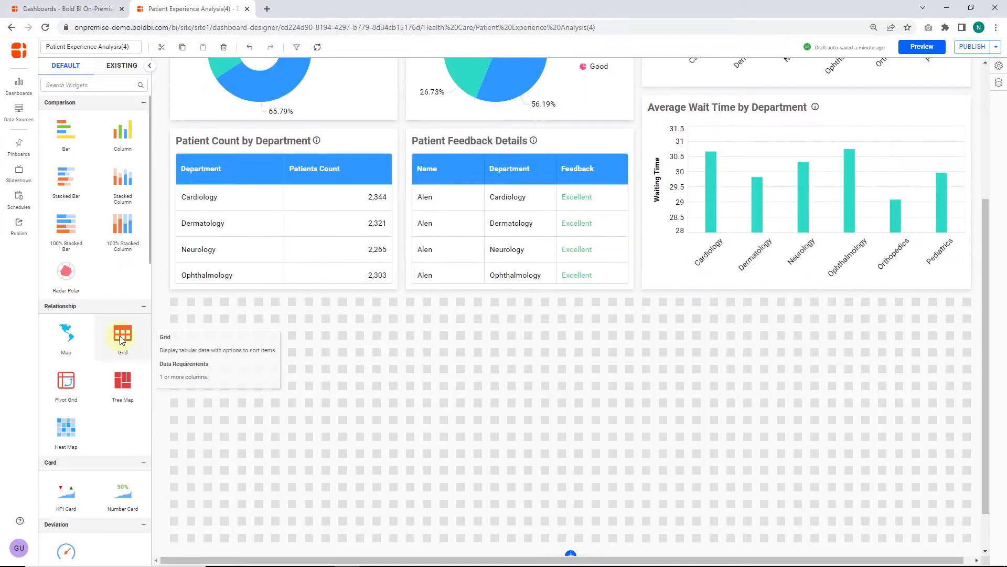
mouse_move(122, 336)
mouse_down()
mouse_move(389, 324)
mouse_move(406, 303)
mouse_up()
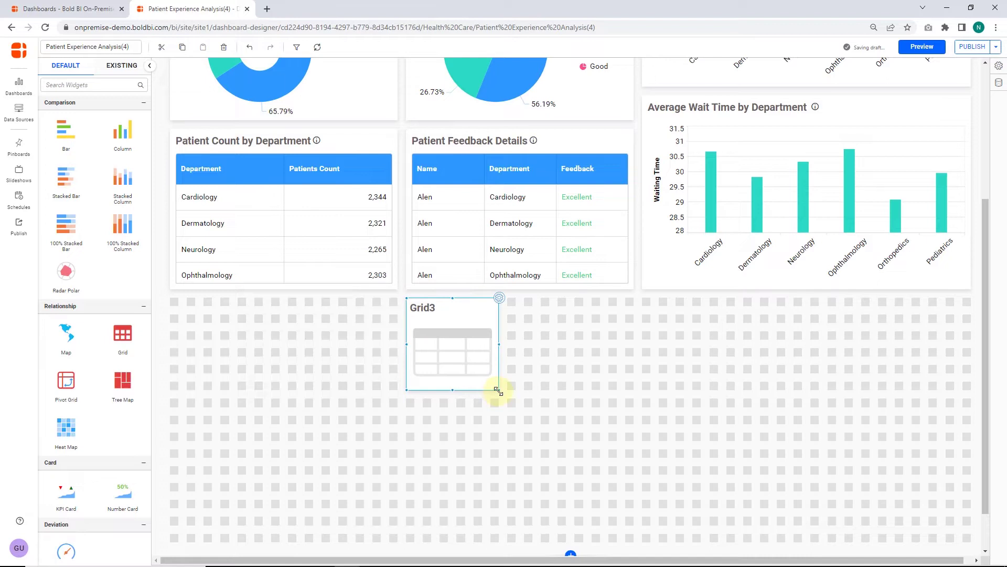
drag(498, 388, 505, 393)
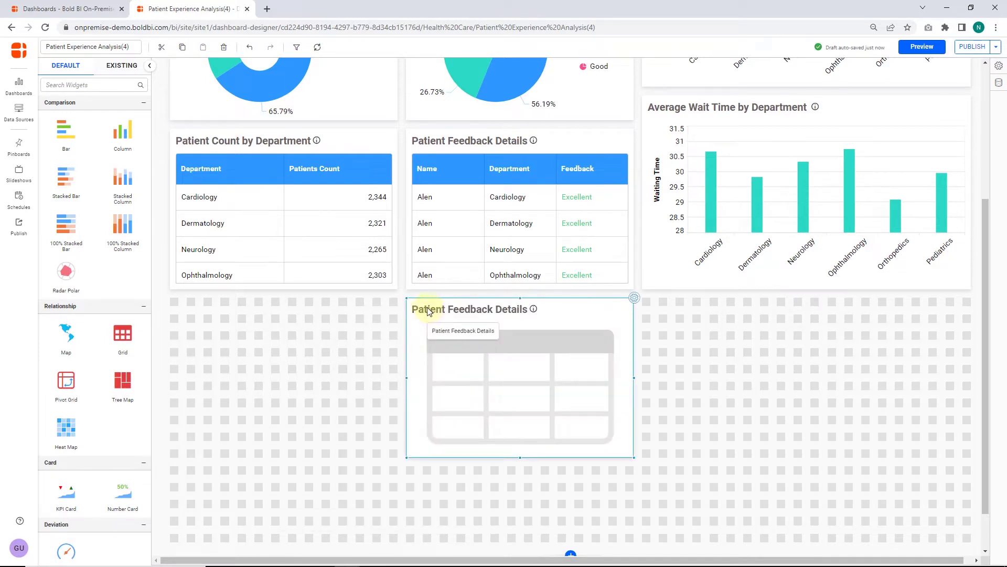
click(633, 302)
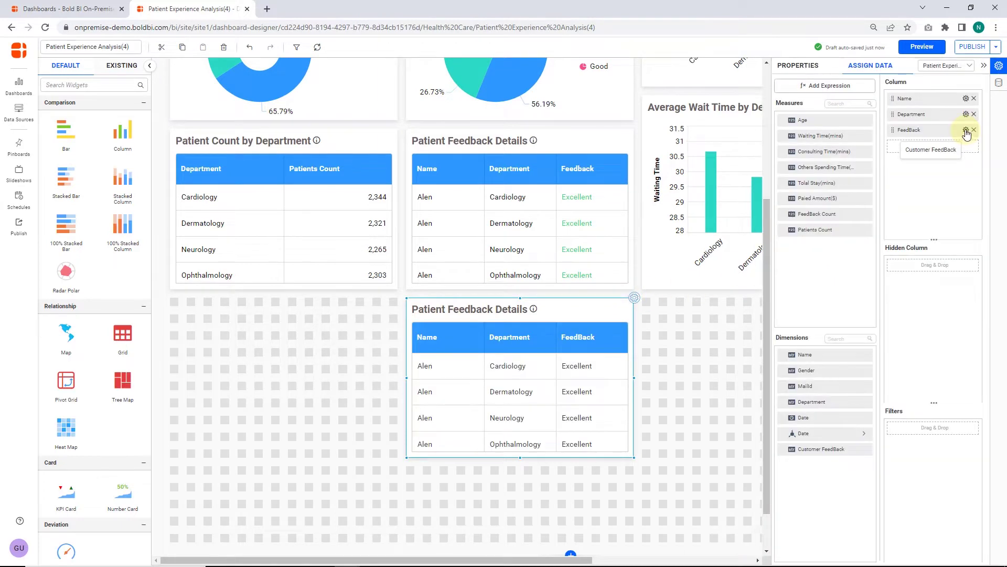
Open the Customer FeedBack column's advanced formatting settings in grid properties, then dismiss them
click(795, 68)
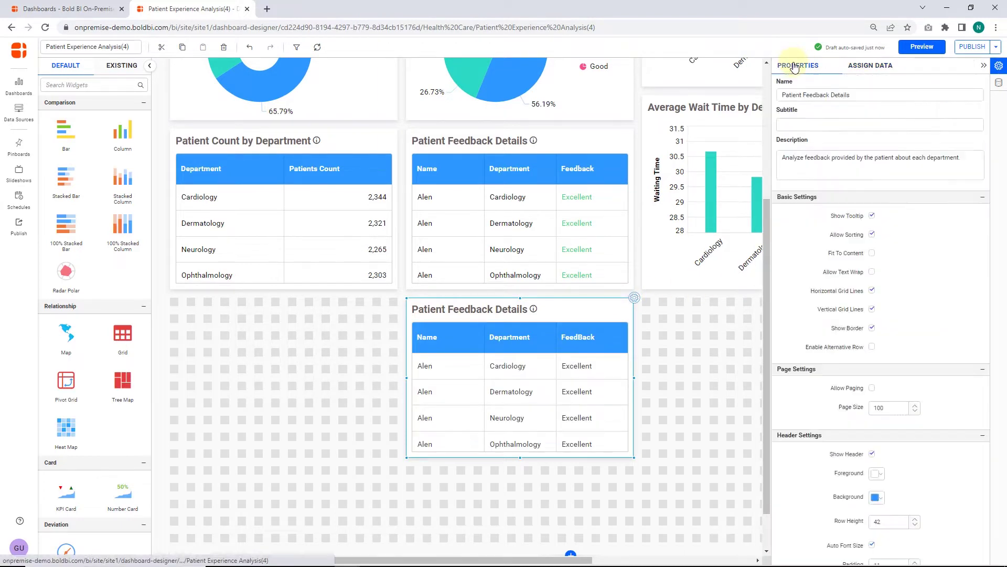
scroll(881, 236, down, 5)
click(810, 310)
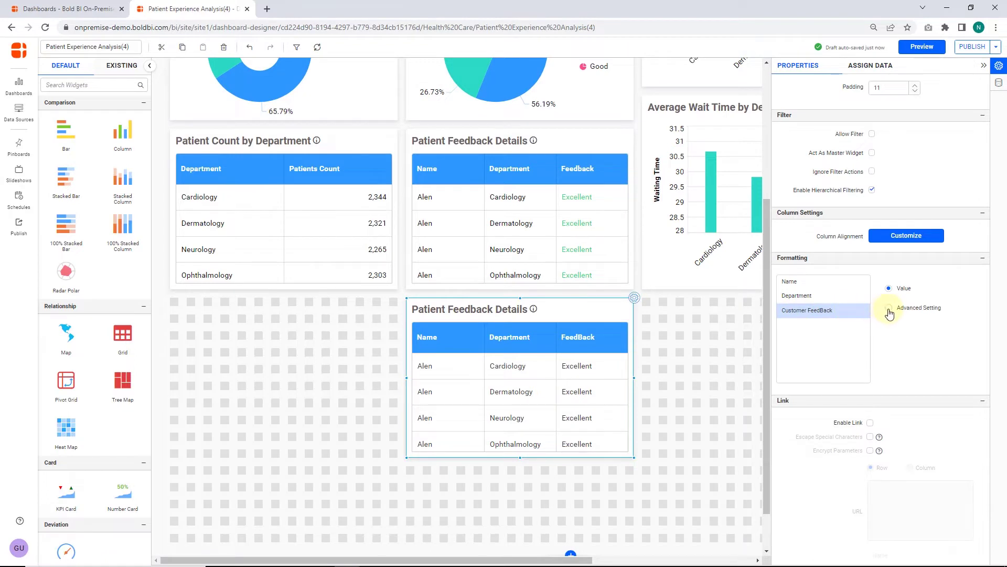
click(890, 308)
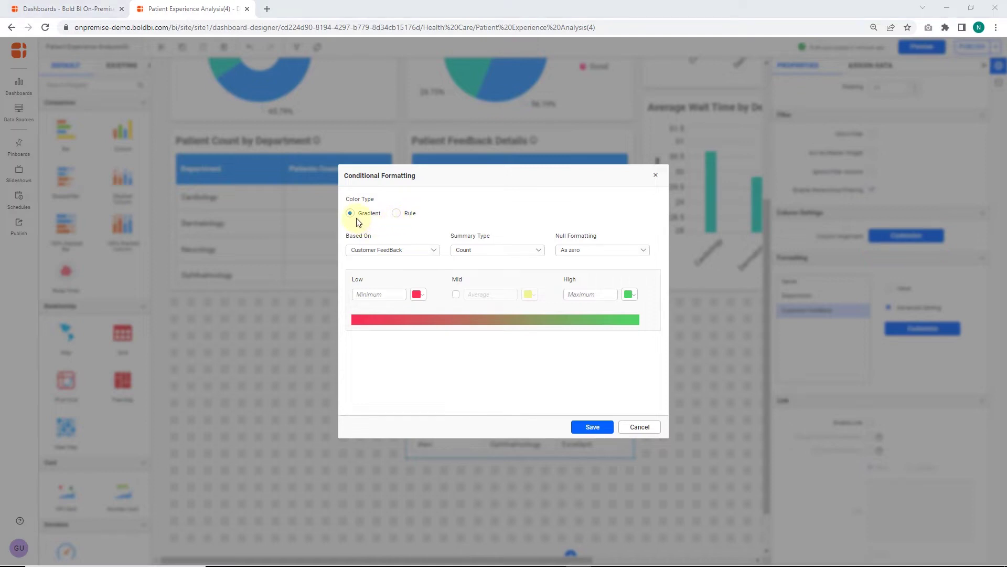
click(639, 427)
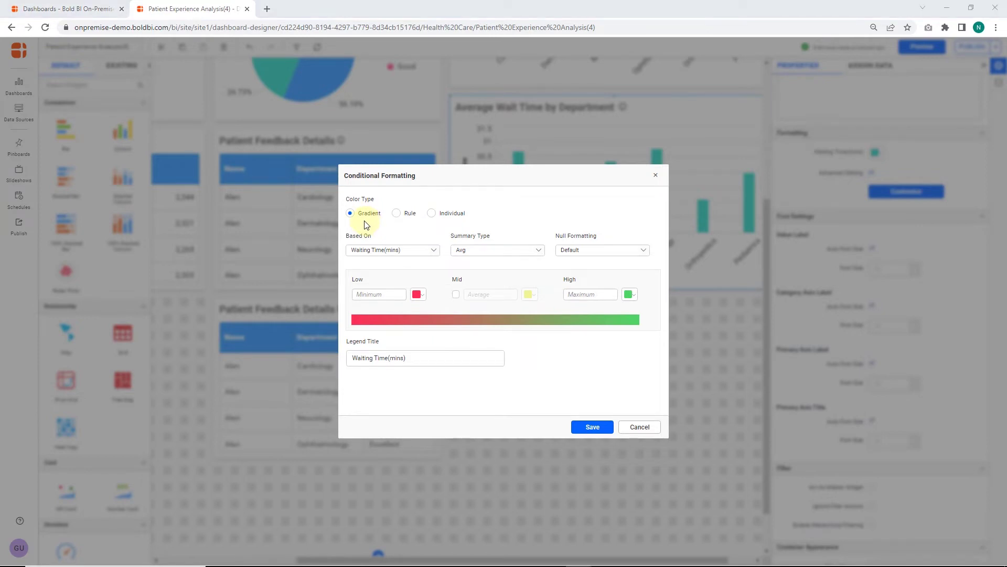
Save an average-based gradient, then switch to individual colors per Department and save
click(368, 250)
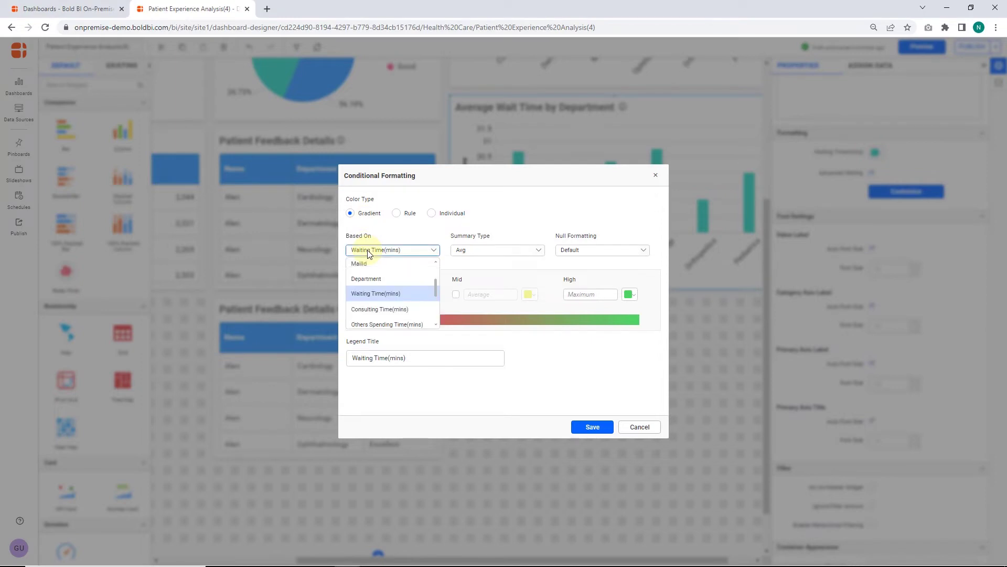
click(479, 252)
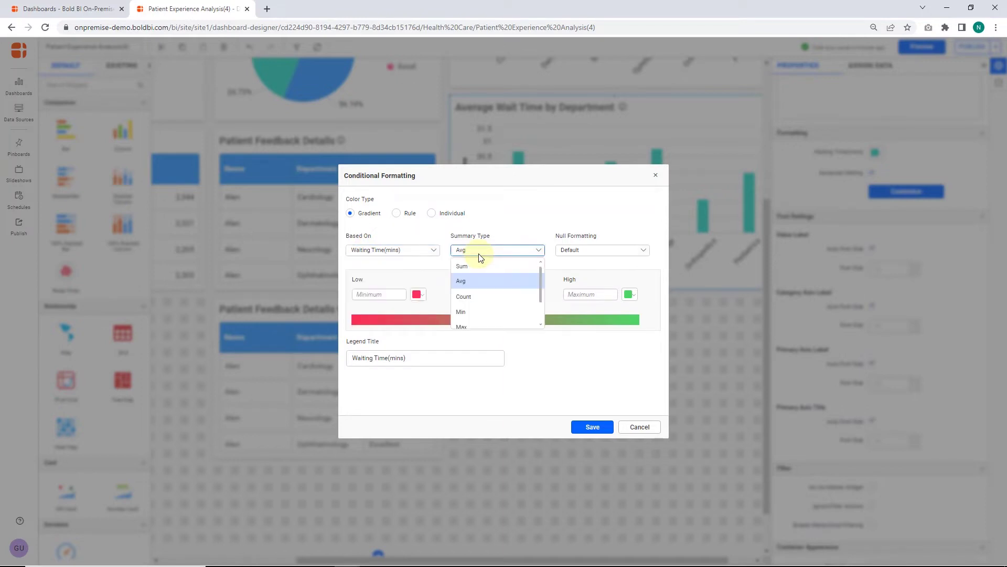
click(478, 253)
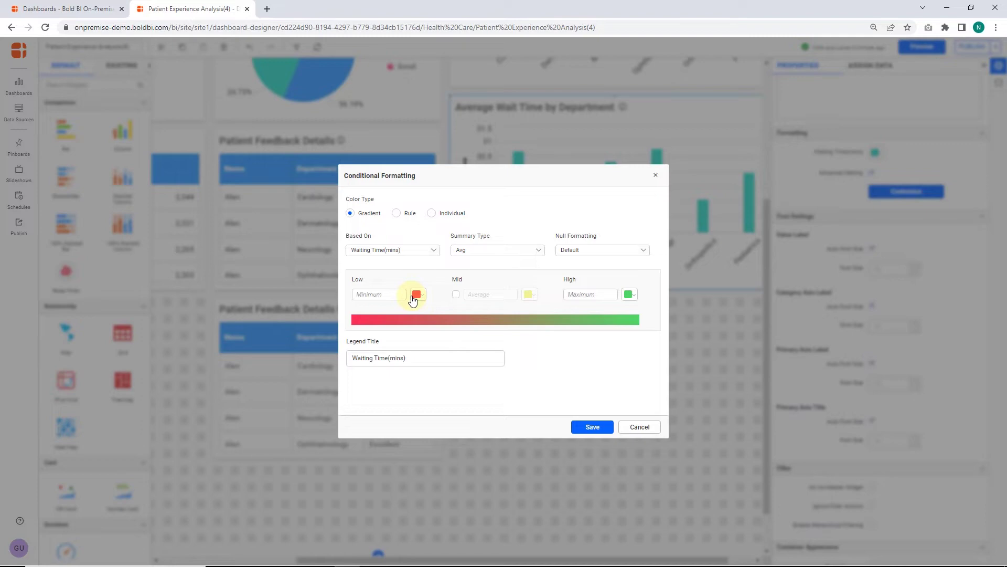
click(592, 427)
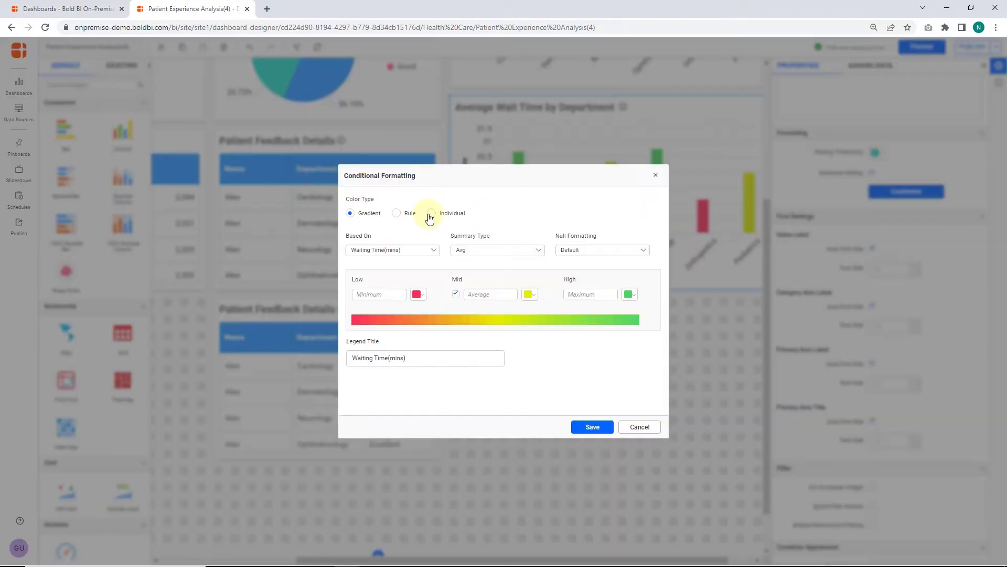
click(430, 214)
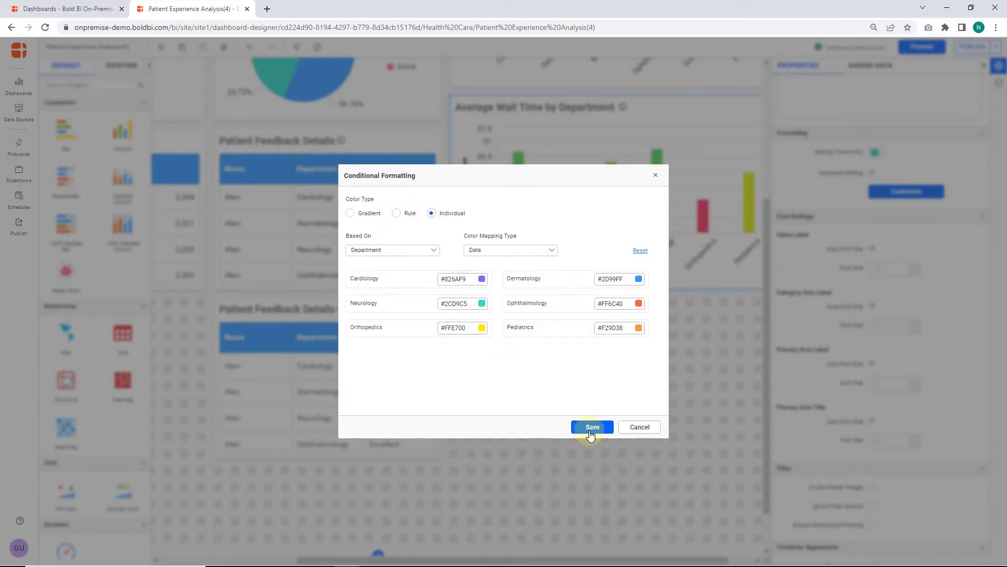
click(592, 427)
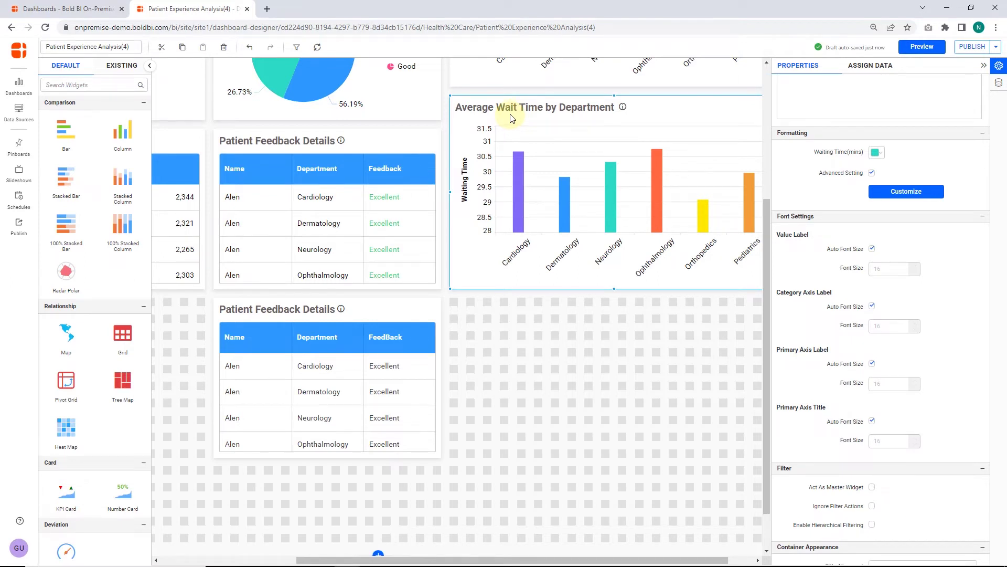
Start a Customer FeedBack rule based on Paied Amount($) with Value type
click(387, 312)
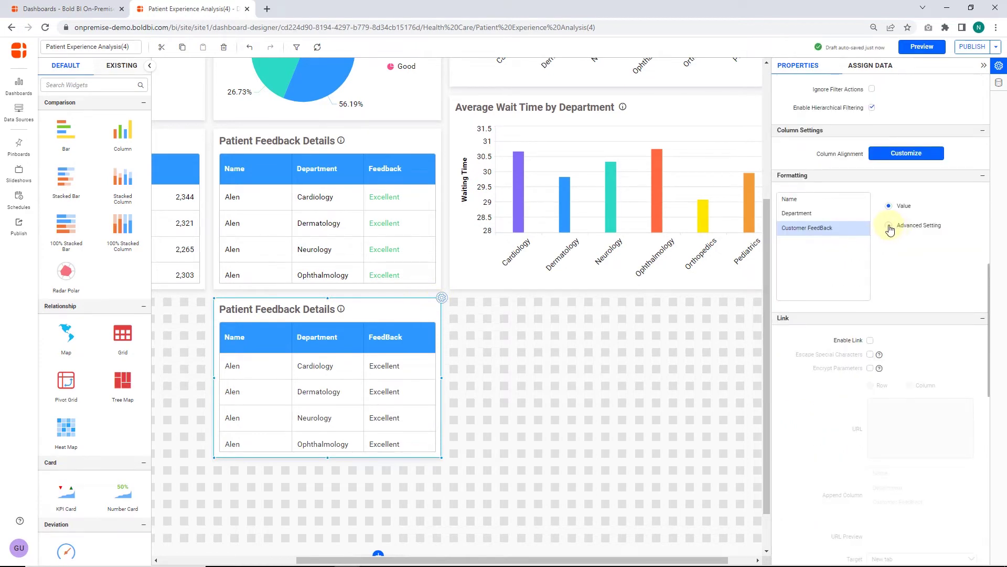
click(890, 228)
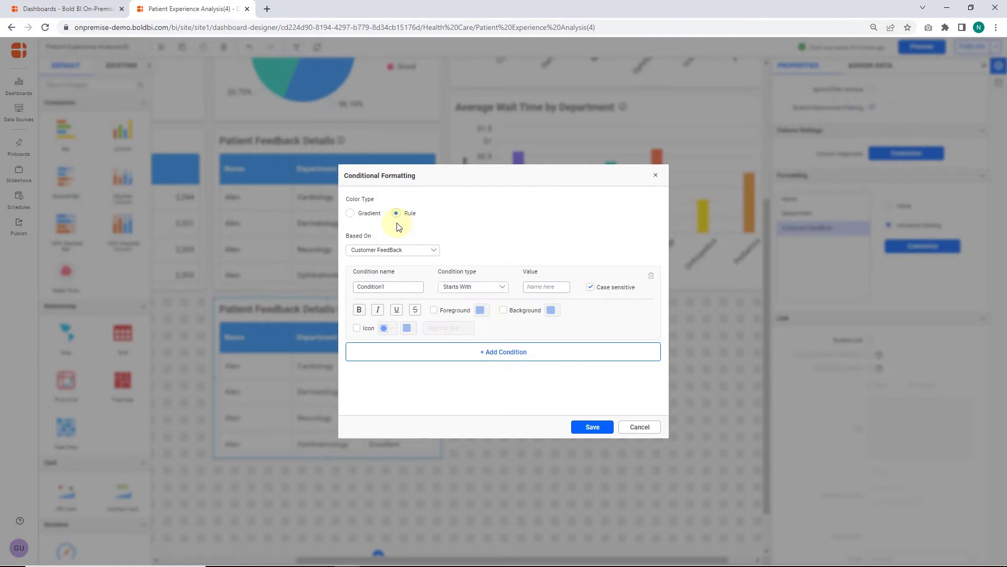
click(400, 250)
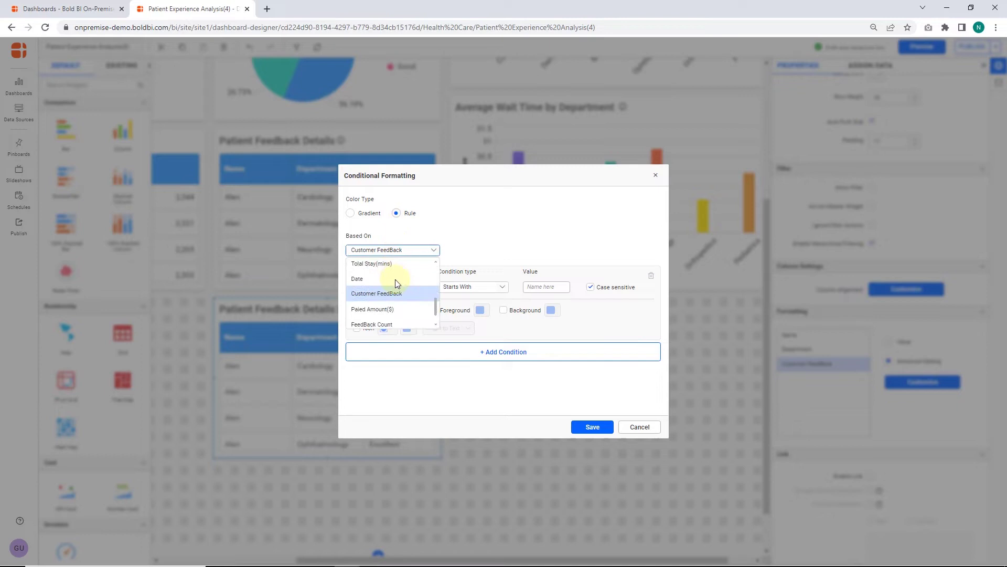
click(390, 309)
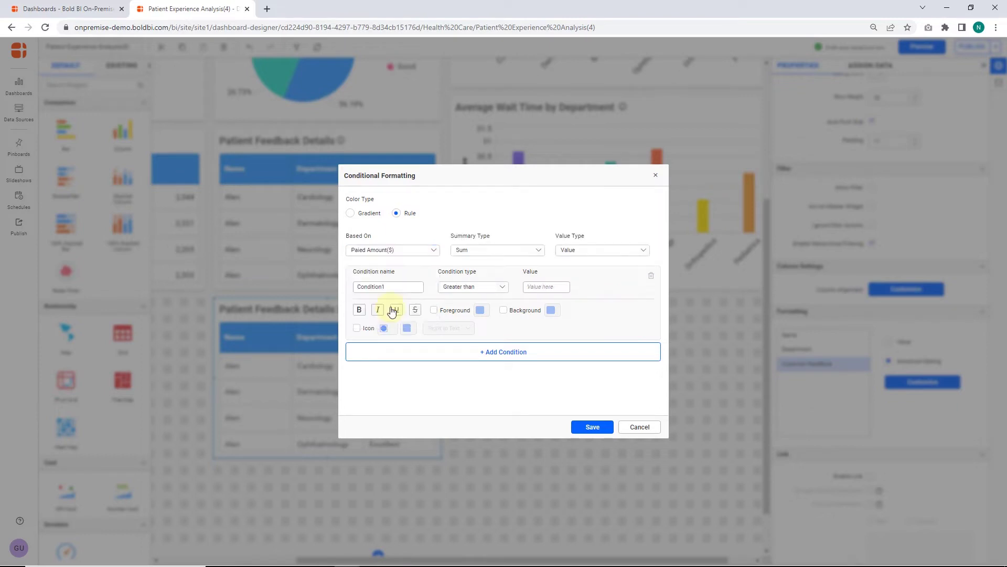
click(595, 252)
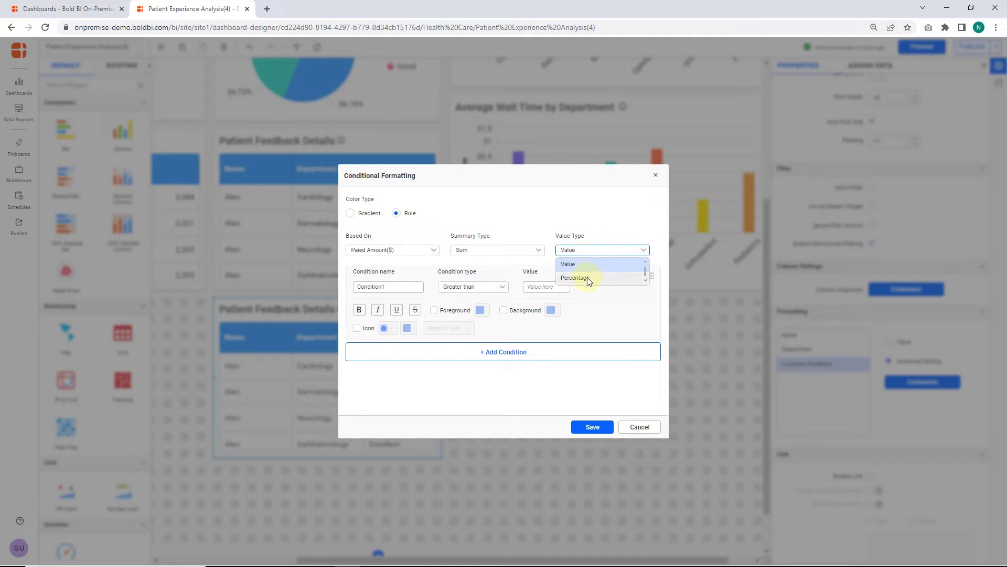
click(455, 284)
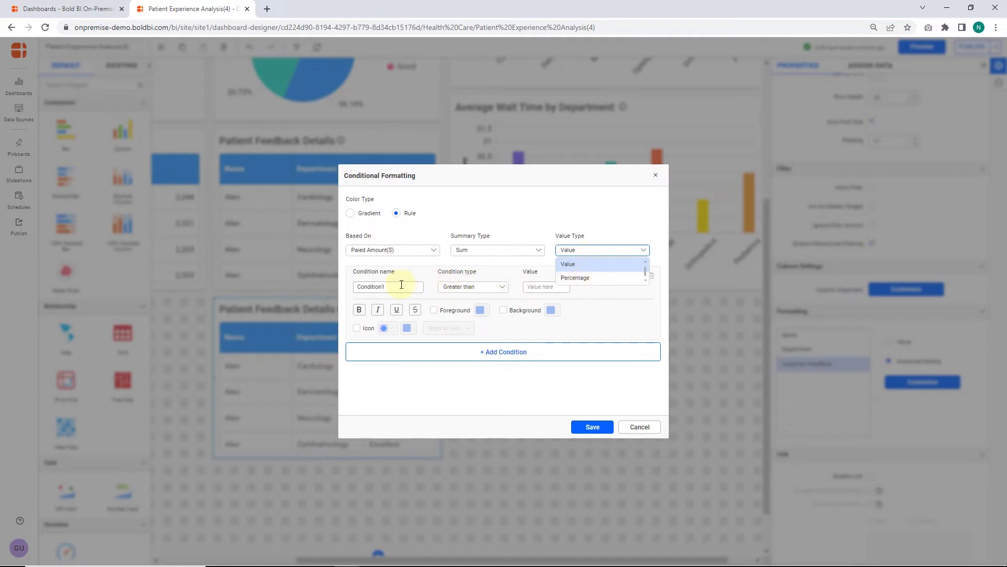
drag(401, 287, 355, 288)
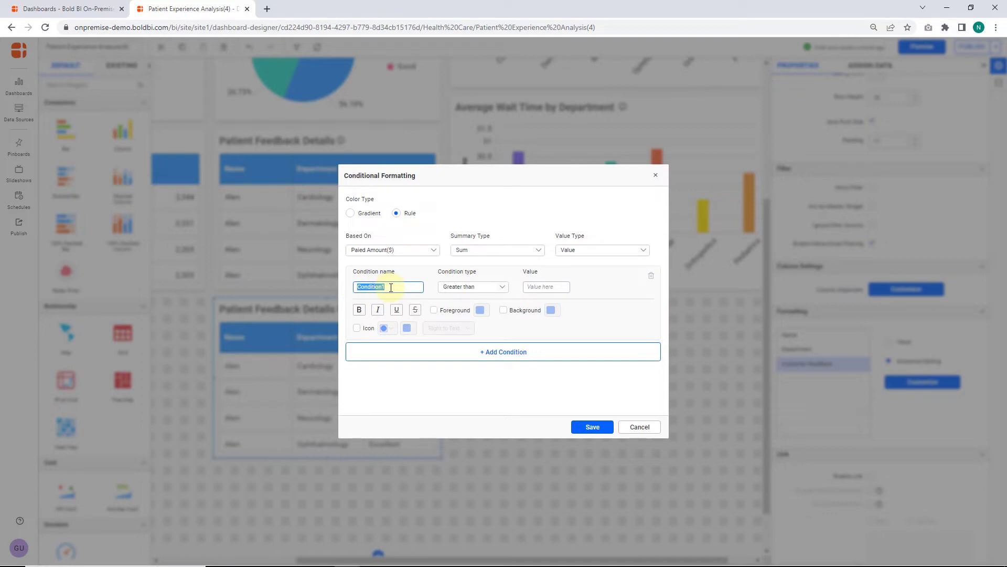
Add an icon placed left of the text to the first feedback rule and apply it
click(445, 287)
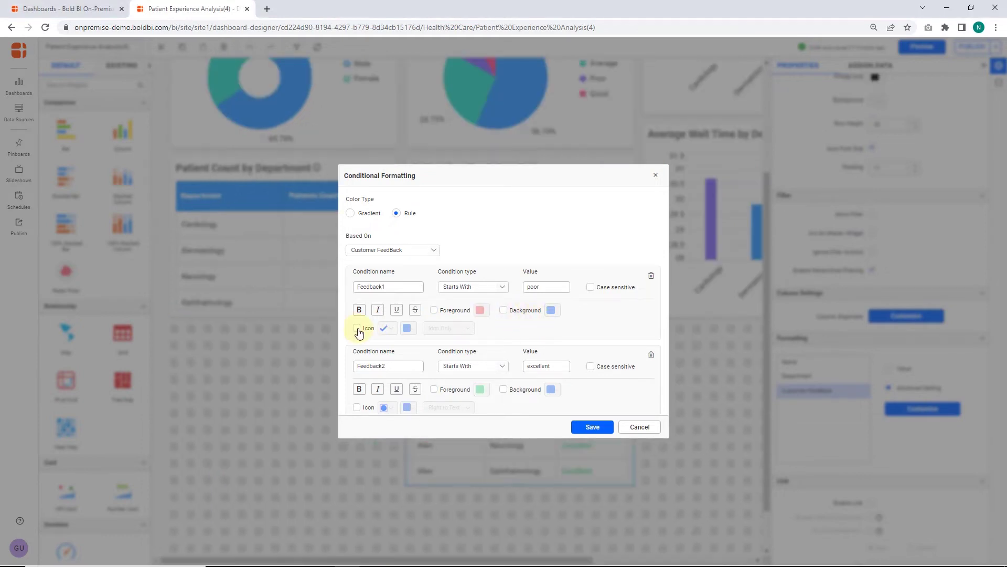
click(357, 329)
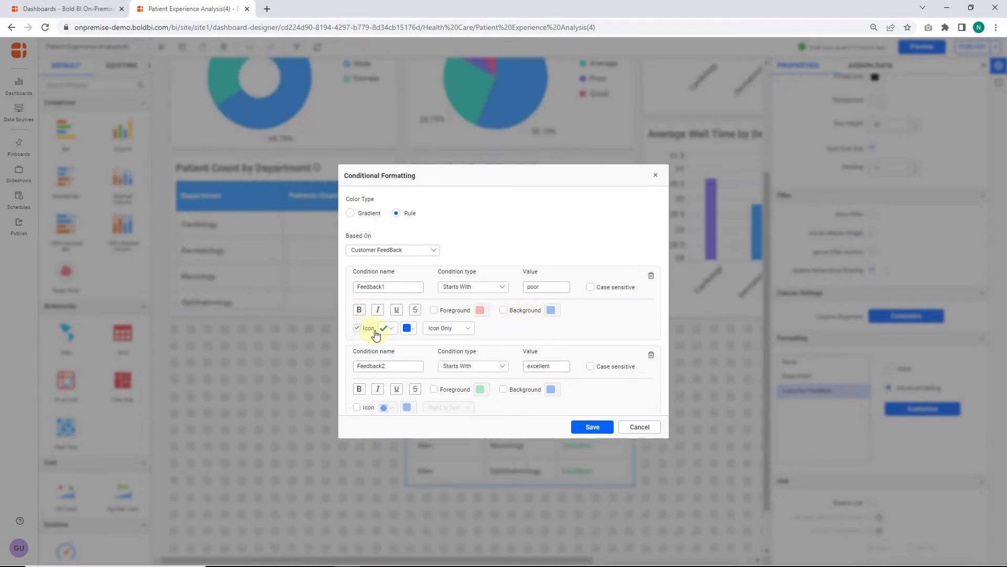
click(441, 329)
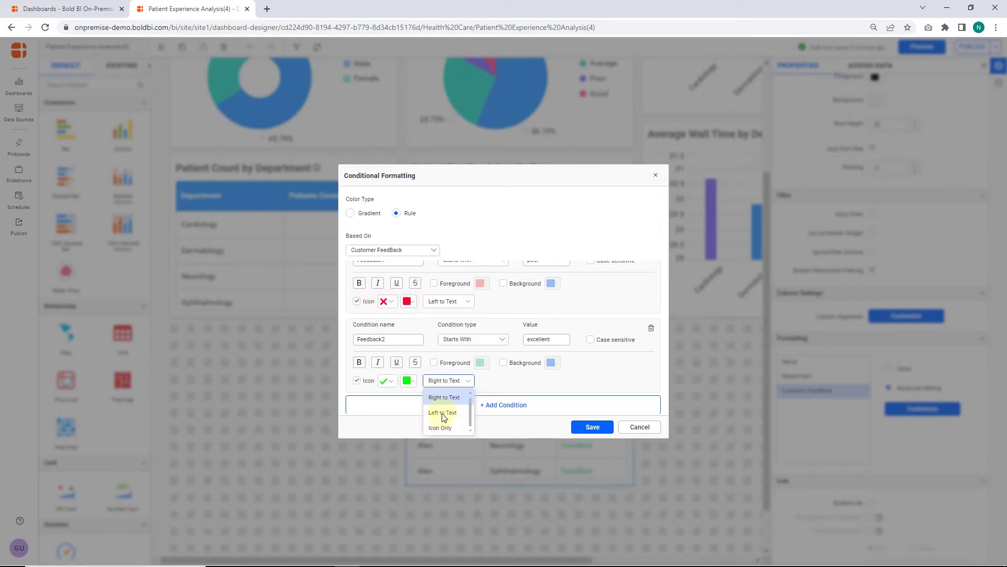
click(442, 412)
click(593, 426)
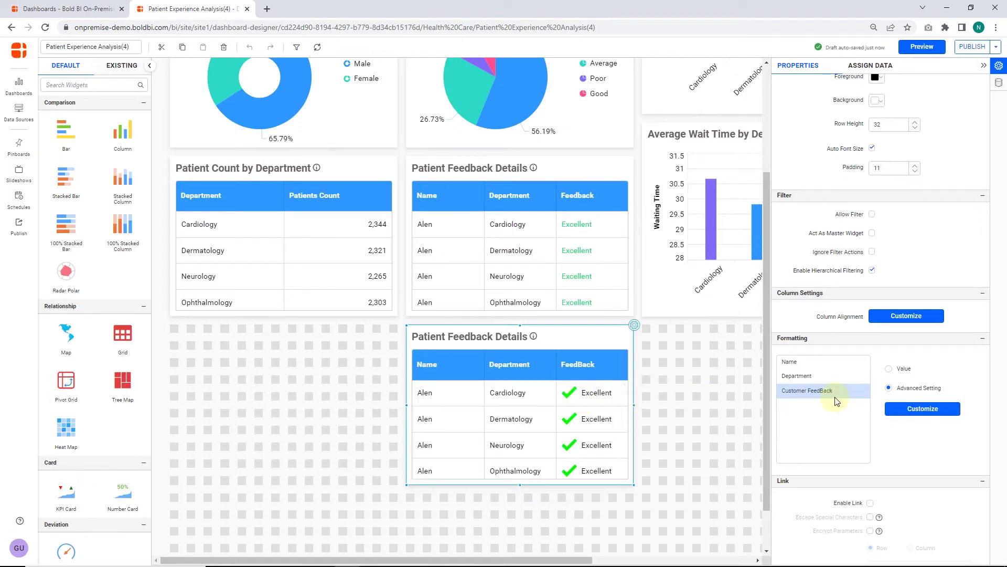
Replace the icons with red text for poor and green text for excellent feedback
click(922, 408)
click(449, 408)
click(441, 453)
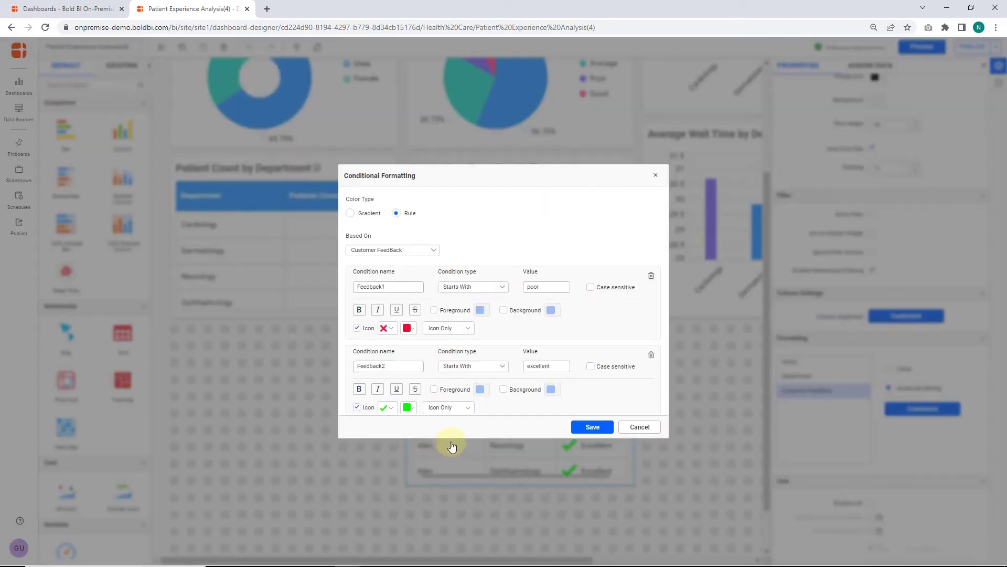
click(593, 427)
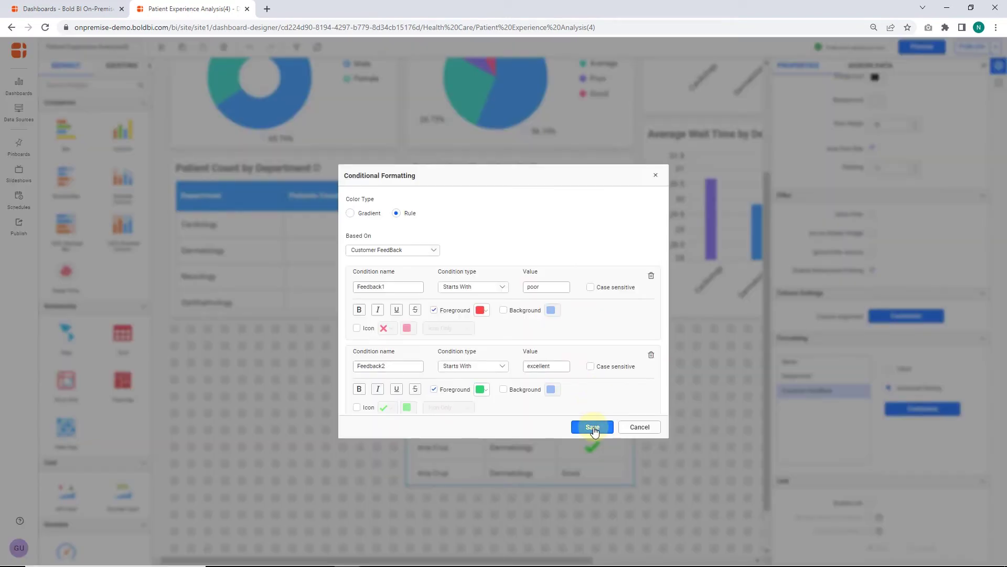
click(594, 426)
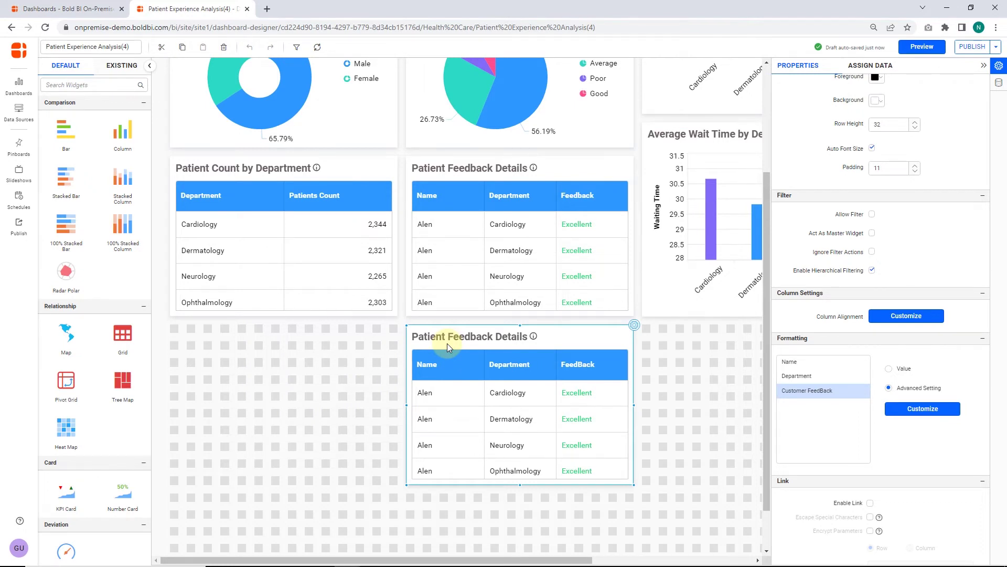
scroll(607, 411, down, 5)
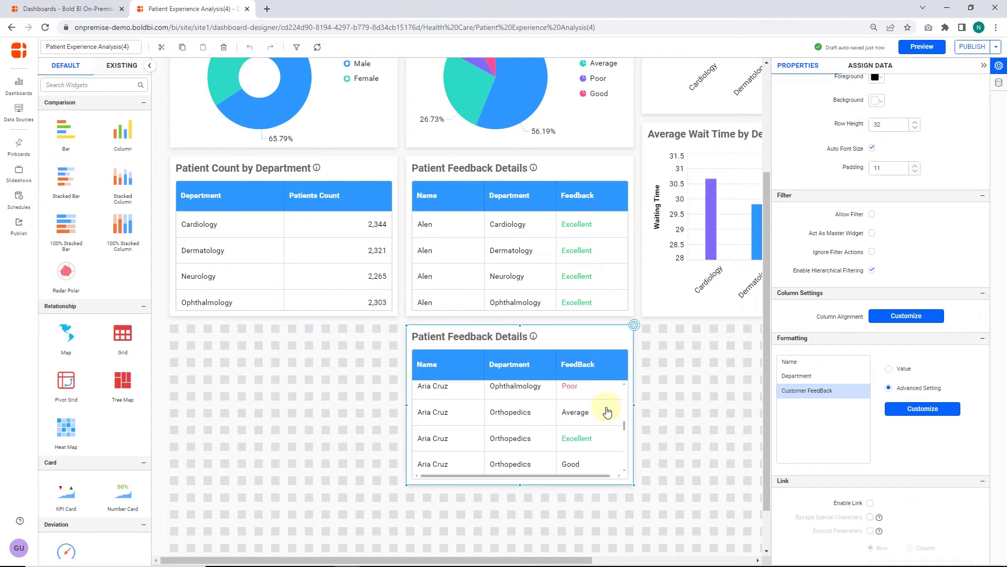
scroll(607, 412, down, 5)
scroll(607, 411, down, 3)
scroll(607, 411, down, 3)
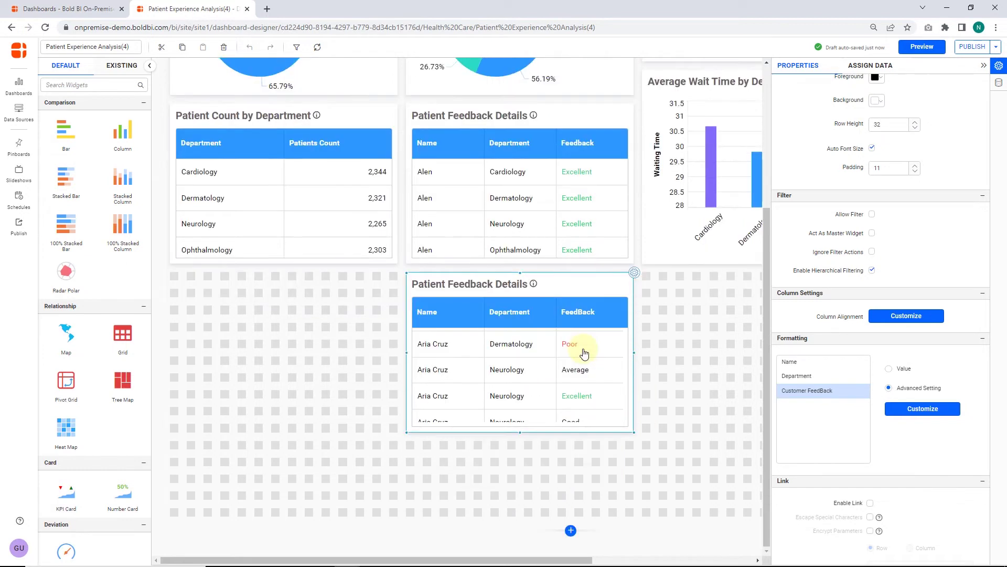
scroll(584, 354, down, 2)
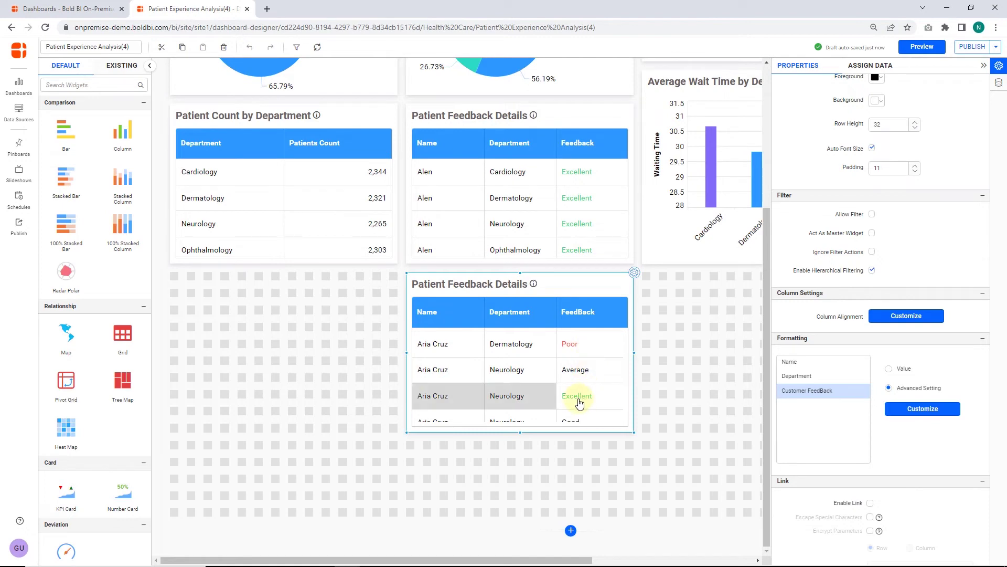
After checking the Poor row's red text, return to the Dashboards list
click(67, 8)
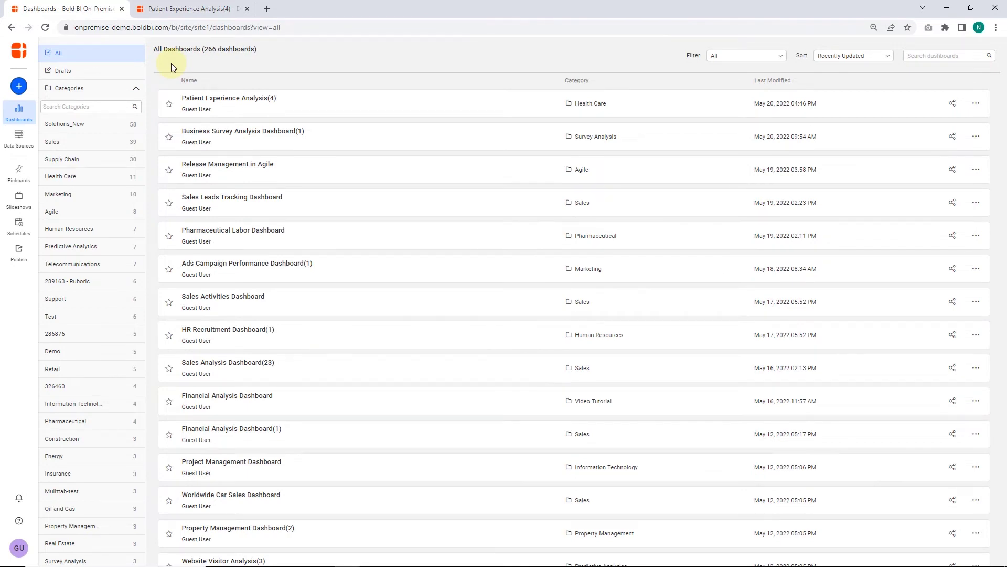
Open Business Survey Analysis Dashboard(1) from the list and enter edit mode
click(209, 131)
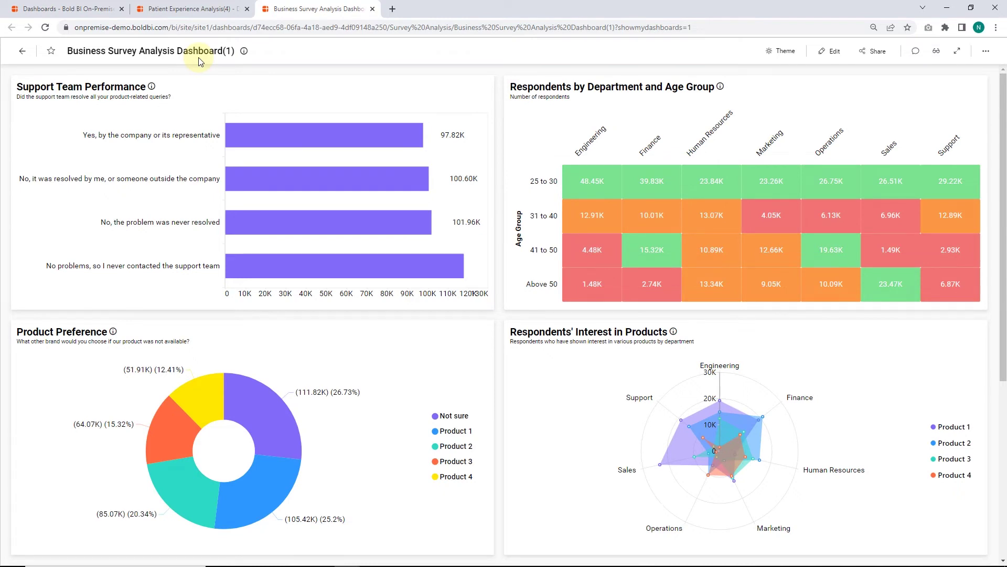
scroll(202, 81, down, 3)
scroll(203, 81, down, 3)
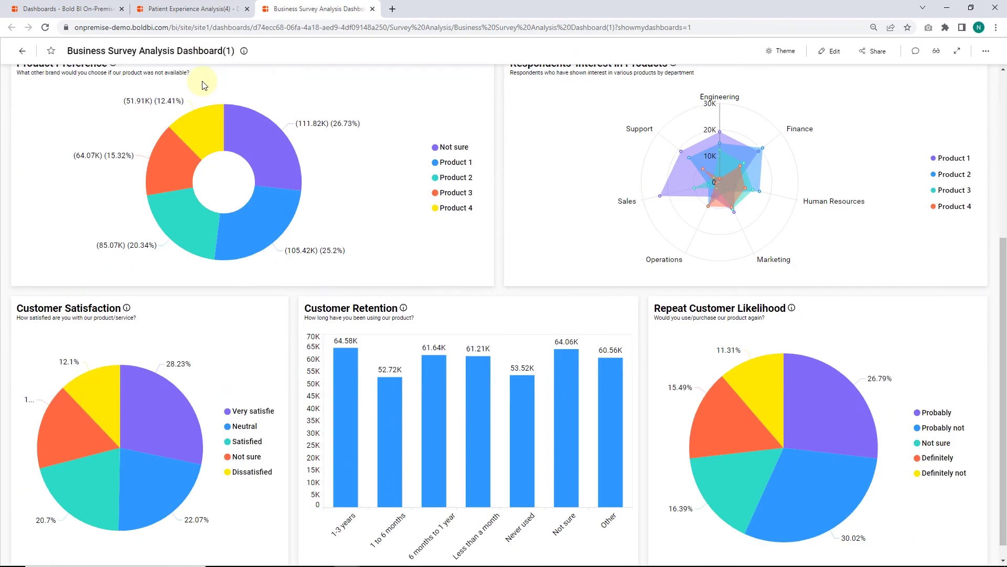
scroll(203, 81, up, 3)
scroll(203, 80, up, 3)
scroll(202, 81, up, 3)
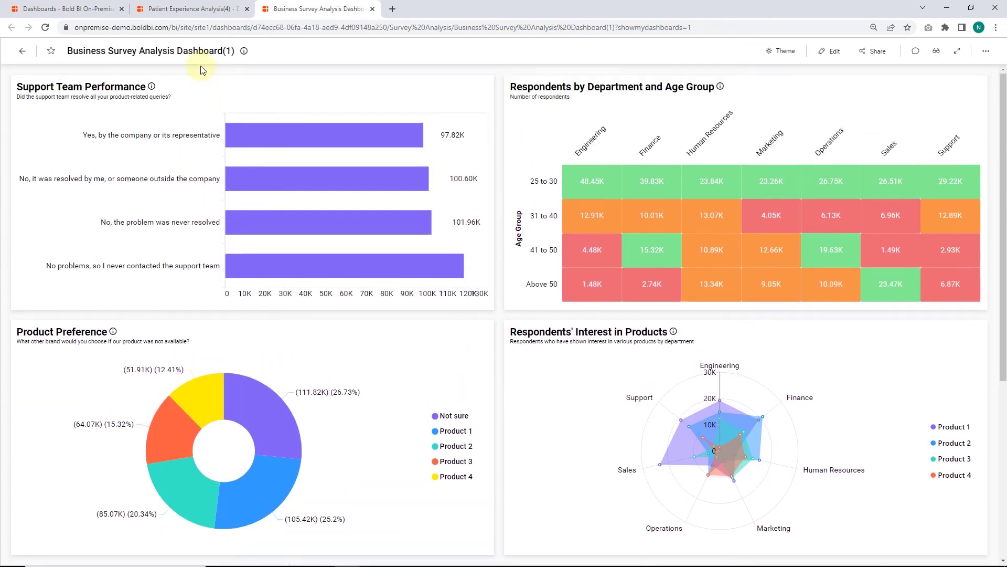
click(833, 51)
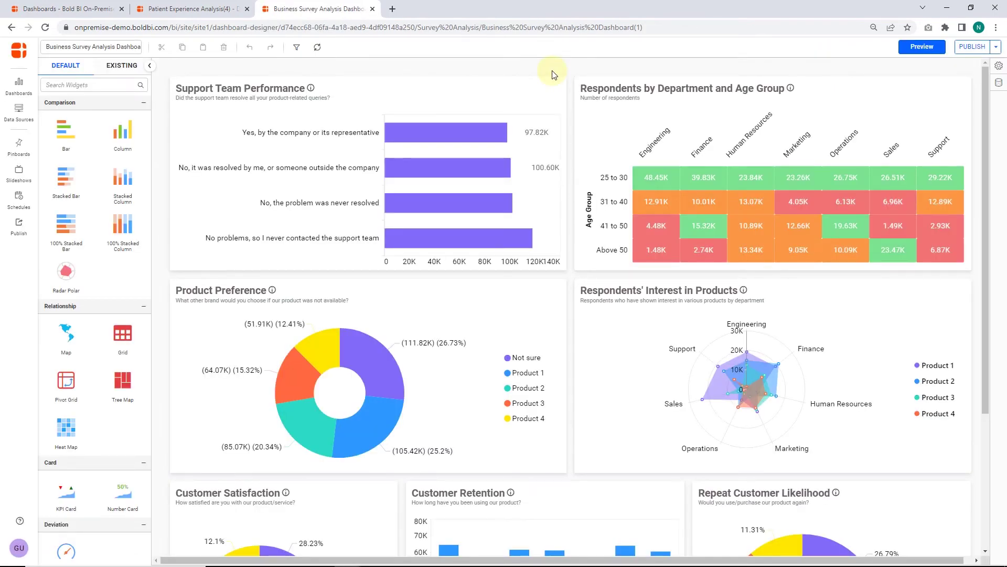
double_click(624, 112)
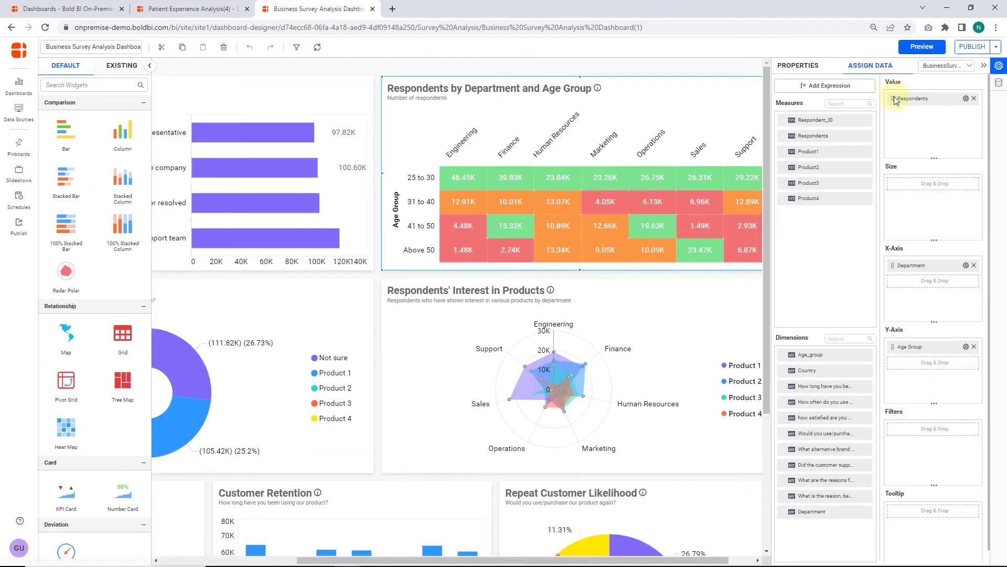
click(813, 71)
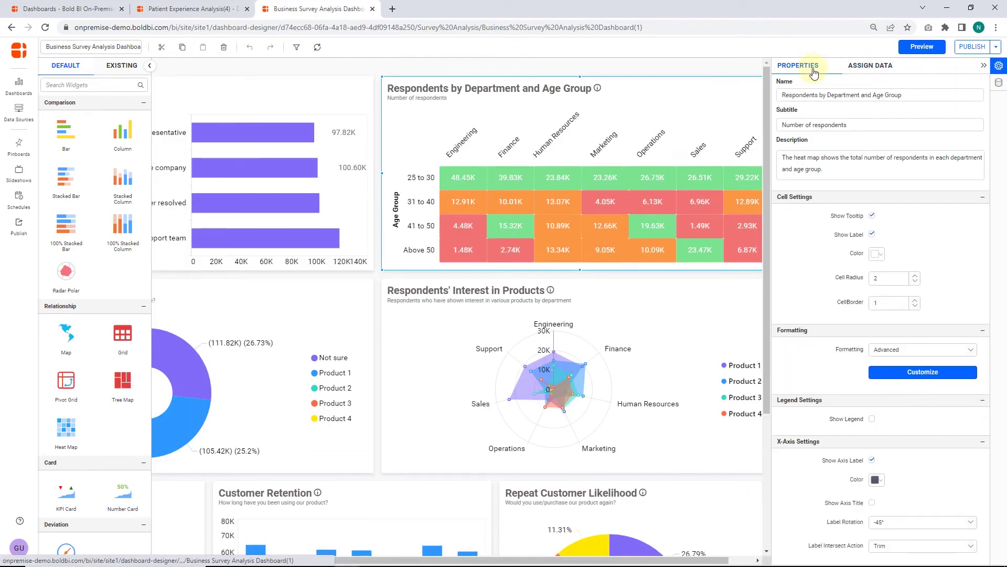
scroll(877, 285, down, 3)
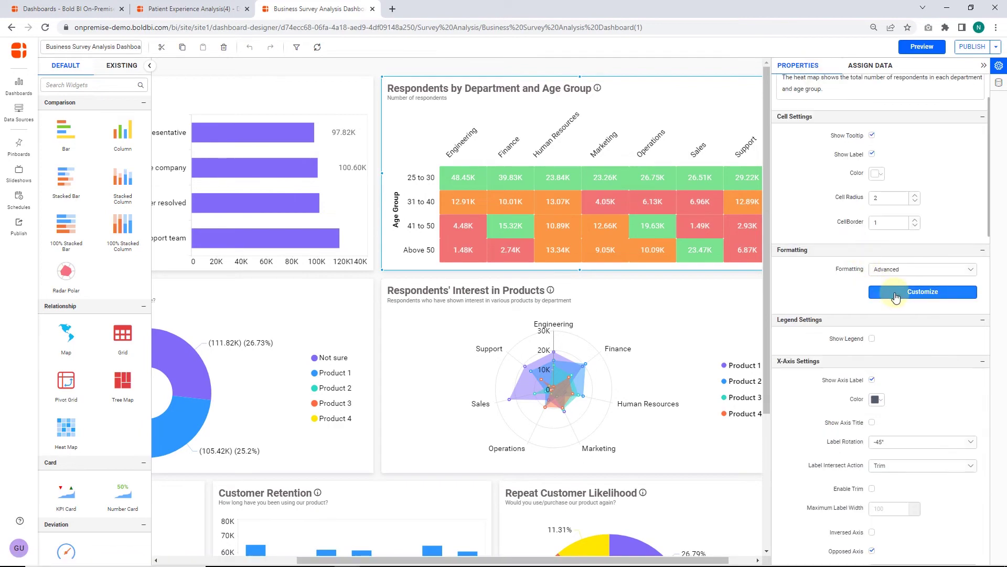
click(896, 296)
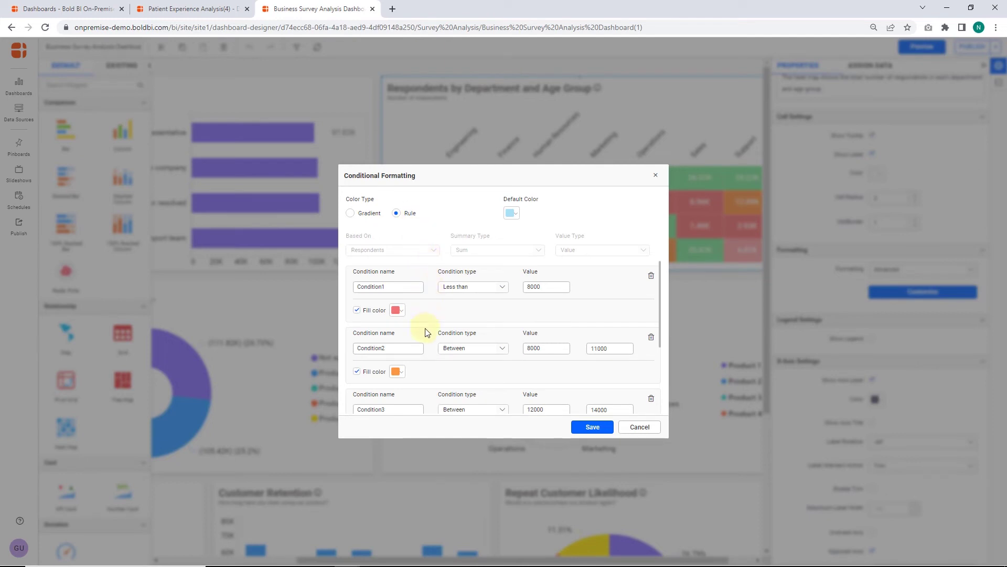
scroll(425, 330, down, 3)
scroll(426, 331, down, 1)
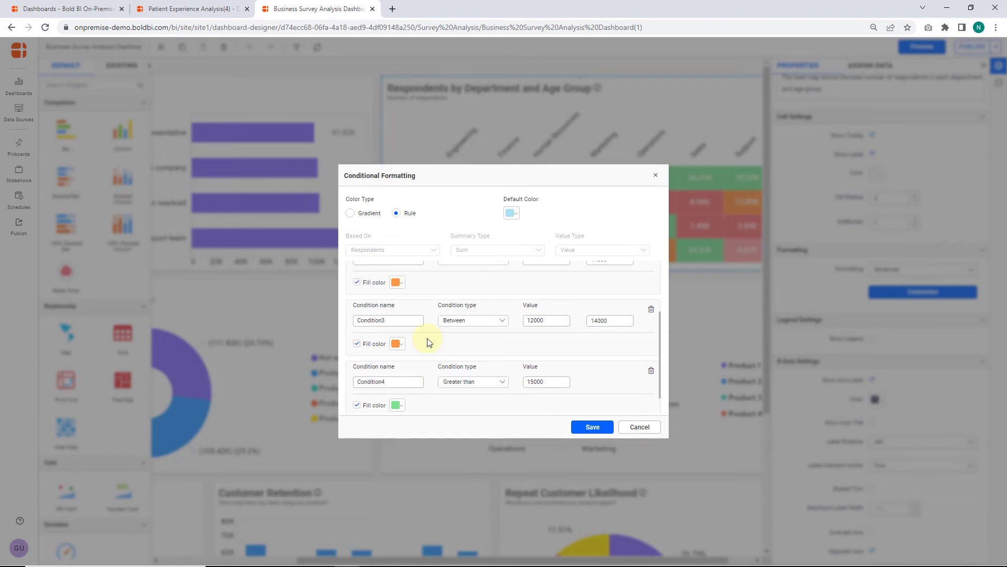
scroll(428, 343, up, 2)
scroll(429, 343, up, 2)
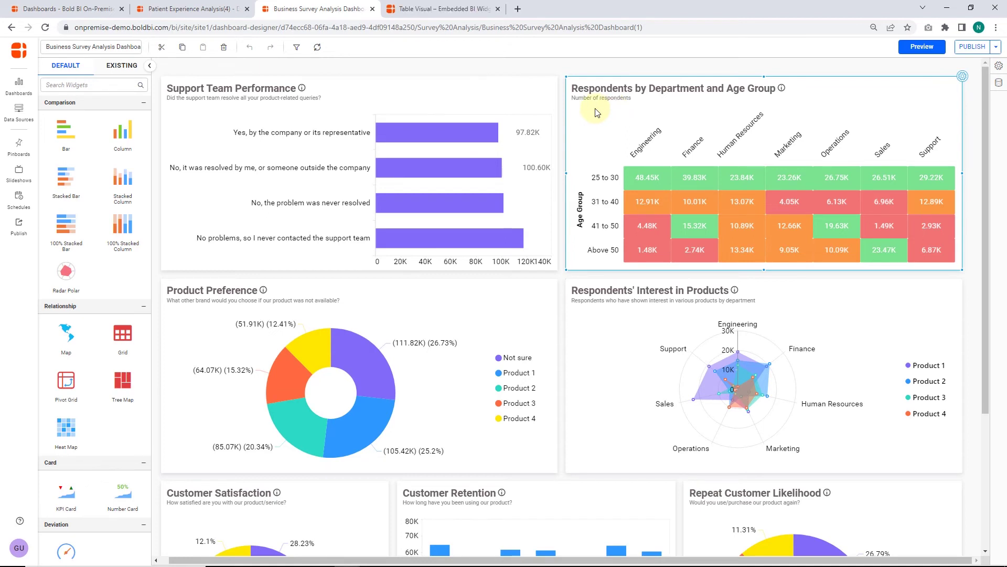
Read the Table Visual page's grid conditional formatting section, then return to Dashboards
click(441, 9)
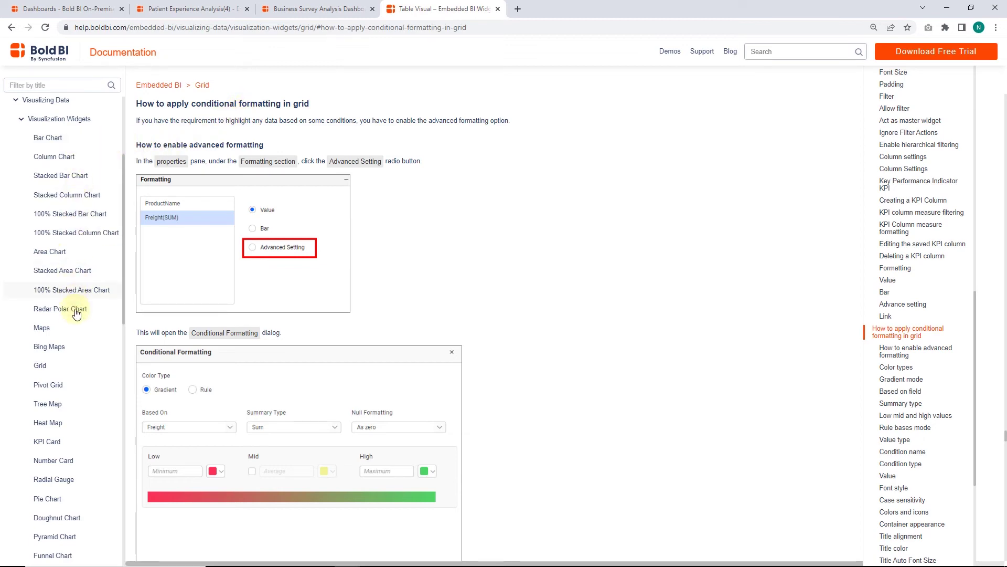
click(63, 8)
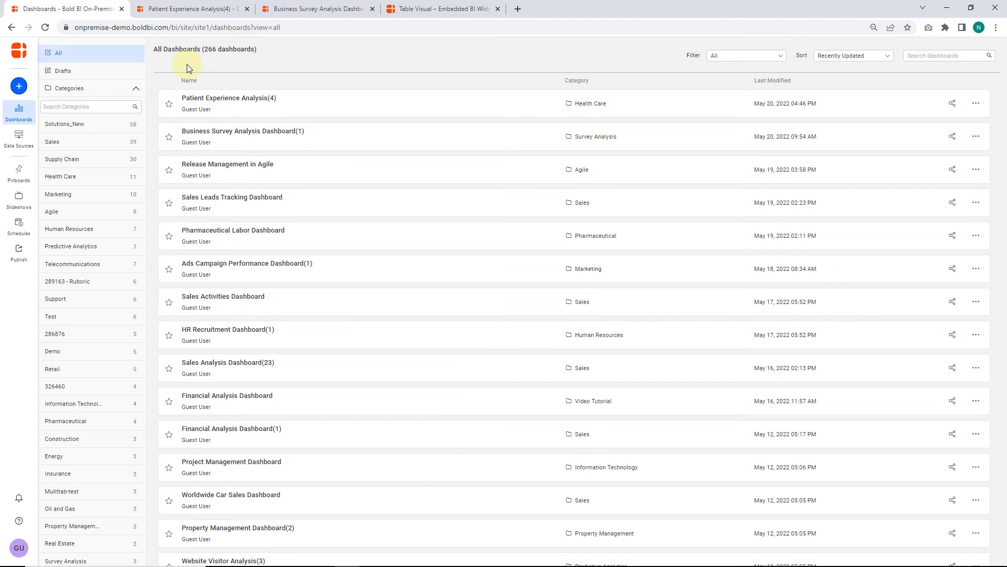
Open the HR Employee Details Dashboard and browse its Feedback Details grid
click(201, 9)
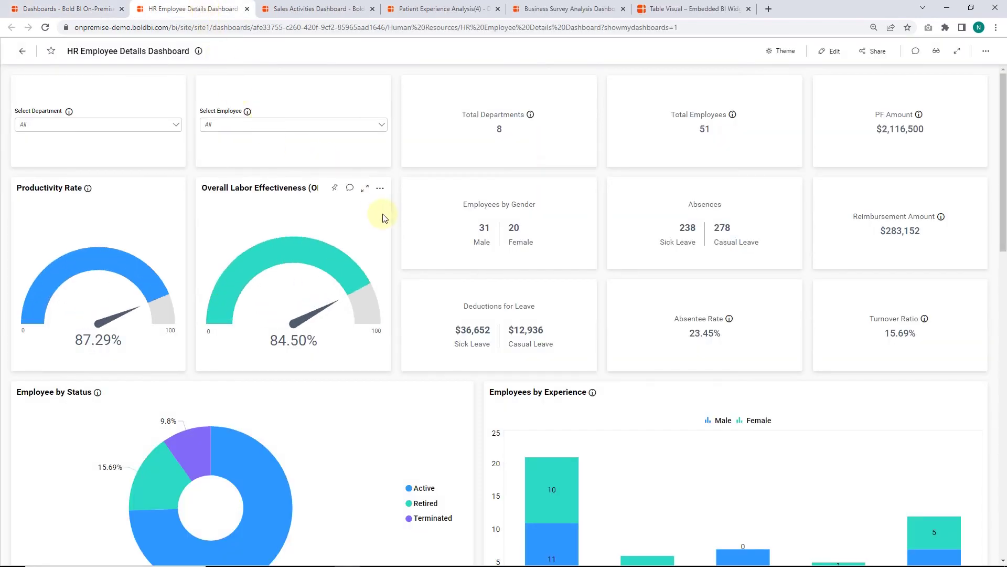
scroll(383, 217, down, 5)
scroll(386, 213, down, 5)
scroll(386, 208, down, 5)
scroll(389, 204, down, 5)
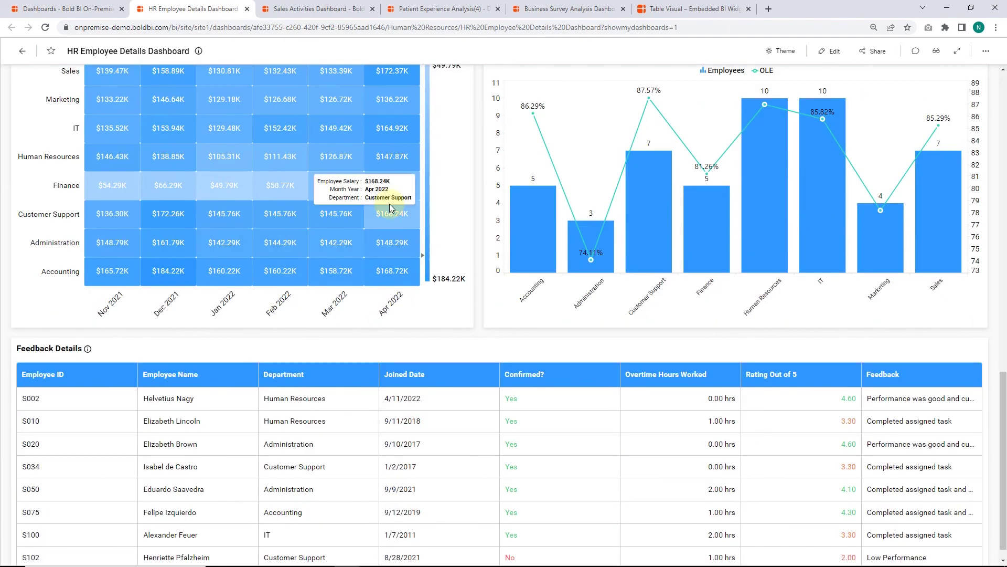
scroll(390, 204, down, 1)
scroll(771, 387, down, 1)
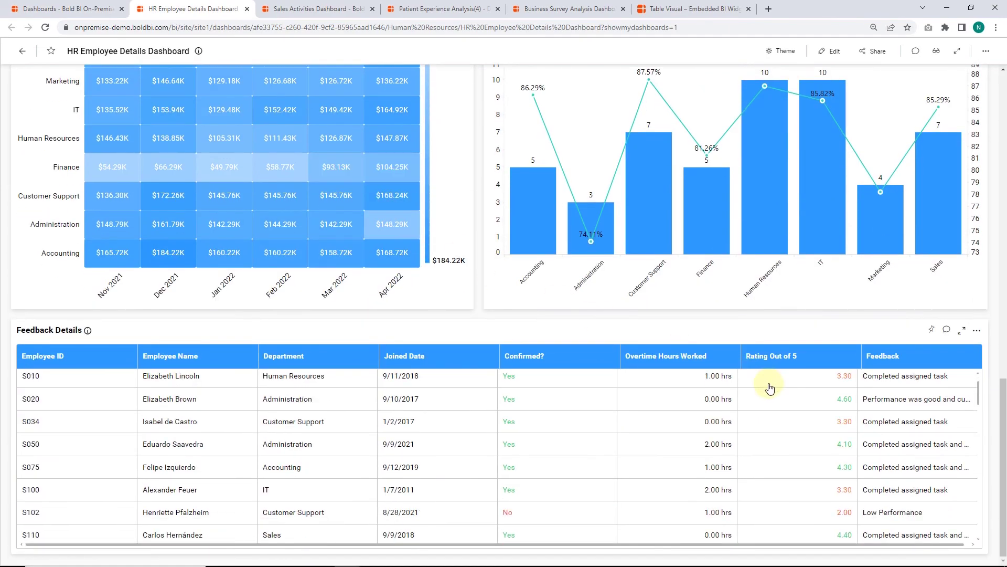
scroll(771, 387, down, 3)
scroll(770, 387, down, 3)
Switch to the Sales Activities Dashboard and scroll through its Activities Summary rows
key(ctrl+Tab)
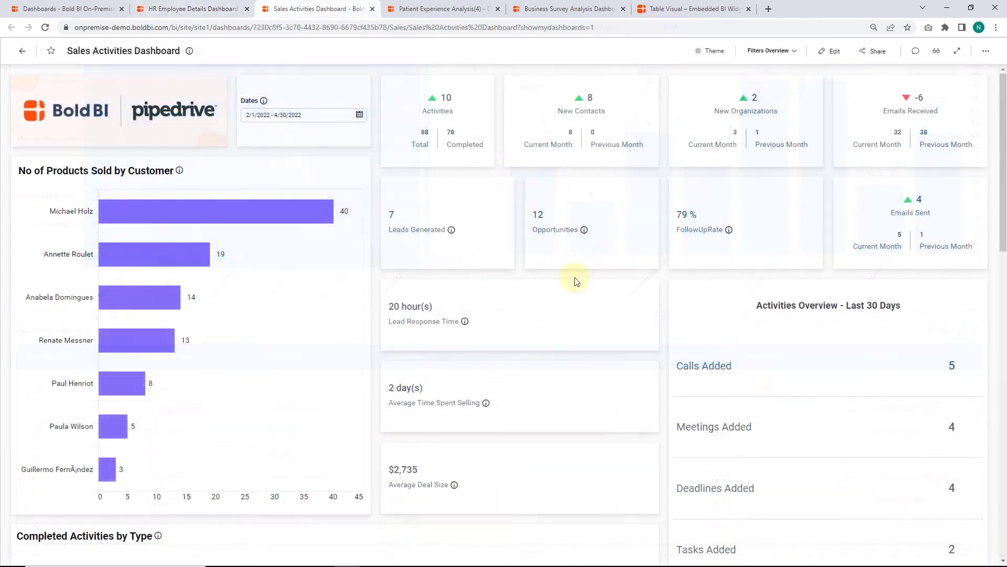
scroll(678, 308, down, 4)
scroll(677, 307, down, 4)
scroll(678, 307, down, 4)
scroll(673, 300, down, 3)
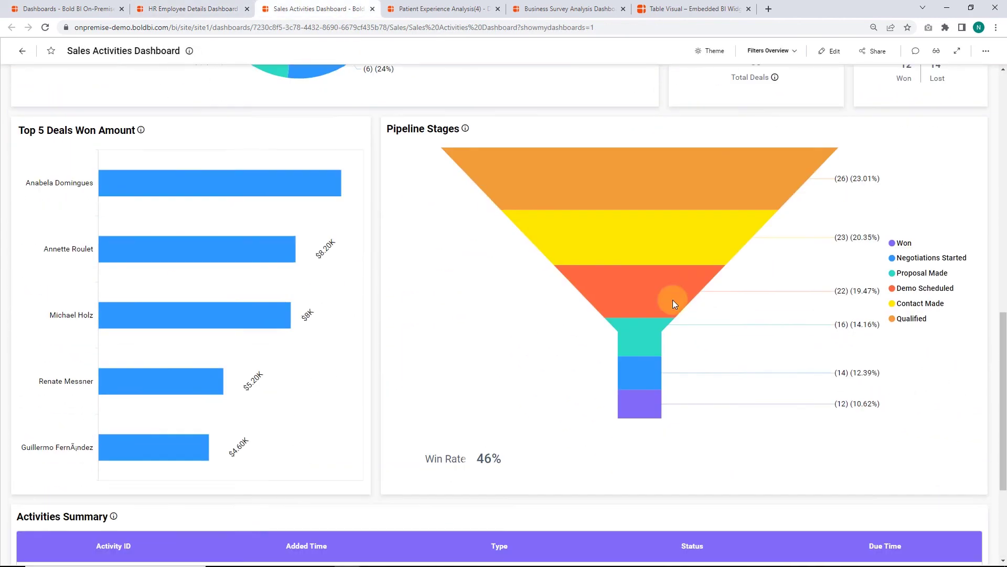
scroll(673, 300, down, 3)
scroll(662, 397, down, 2)
scroll(655, 396, down, 2)
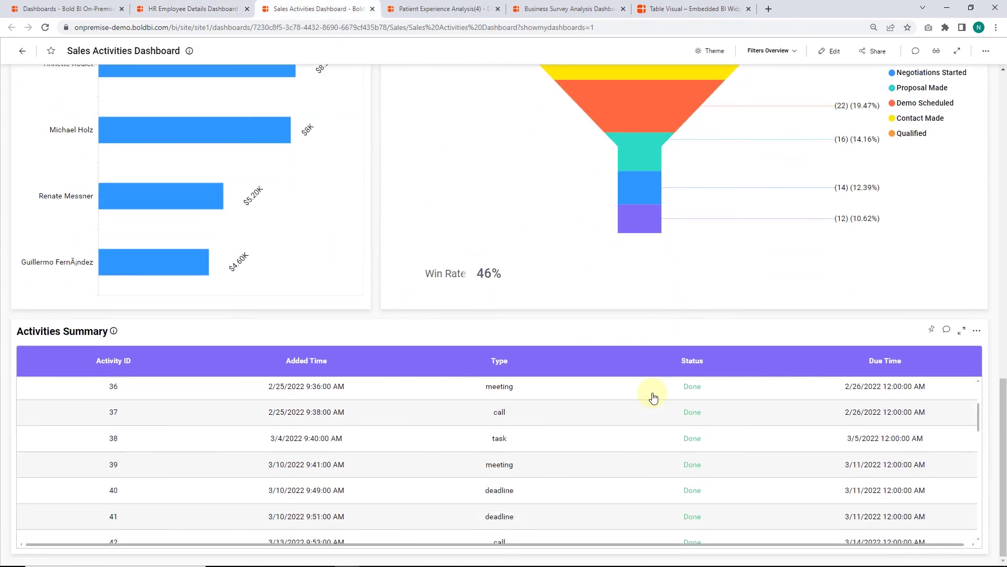
scroll(654, 398, down, 1)
scroll(650, 402, up, 2)
scroll(647, 403, up, 2)
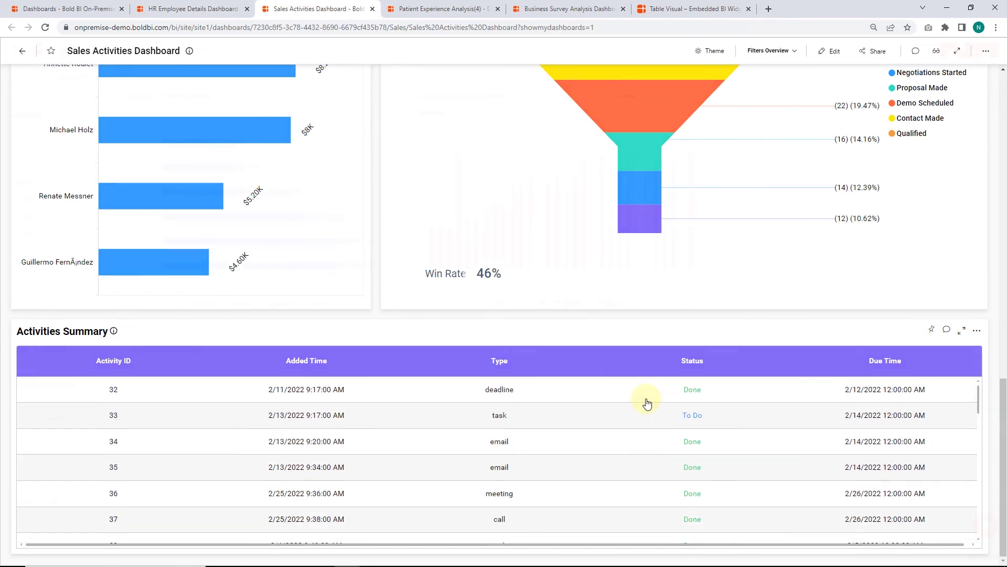